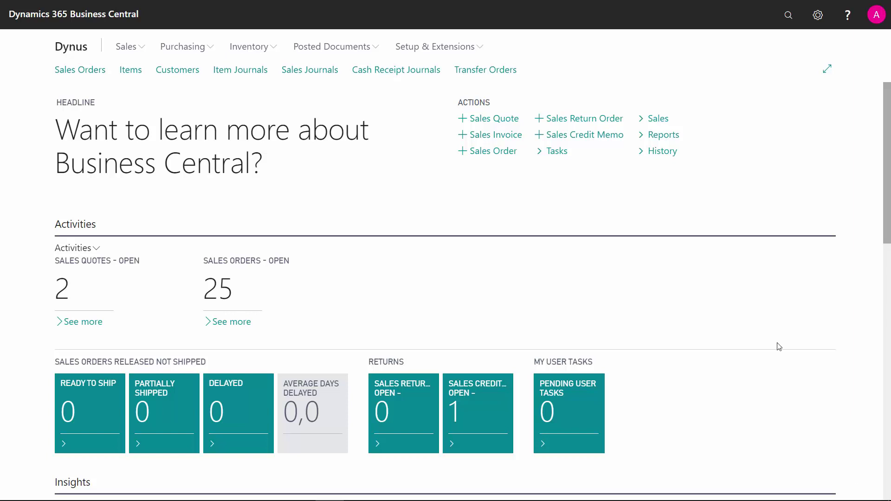
Step: Search for 'plan wor' to find the Planning Worksheets page
left_click(785, 17)
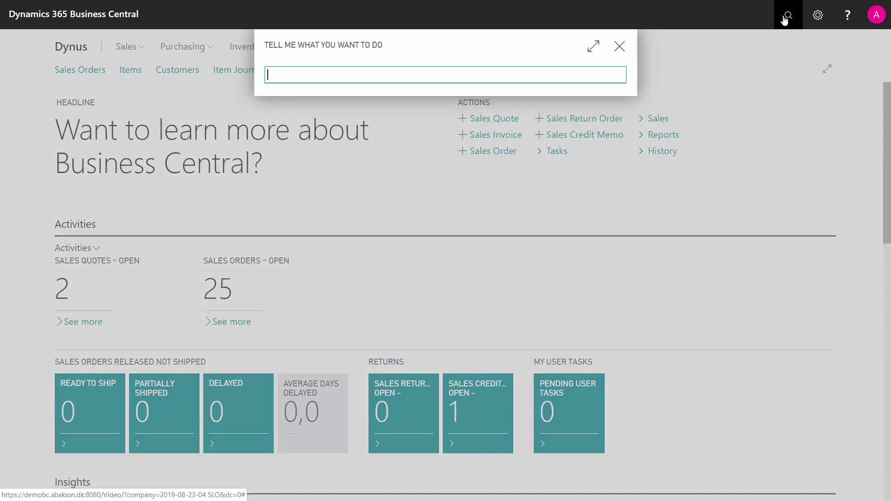
type("plan wor")
Step: In Planning Worksheets, start a regenerative plan from 01-06-2019 to 30-09-2019
left_click(315, 126)
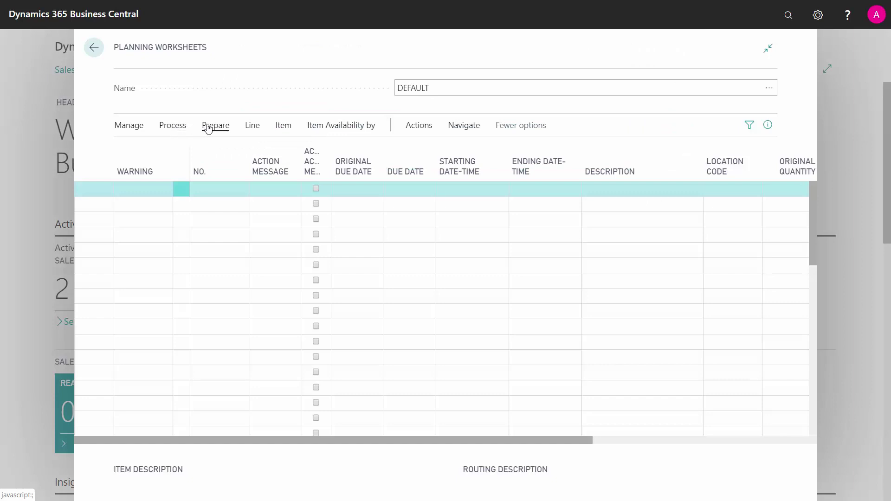
left_click(209, 126)
left_click(205, 148)
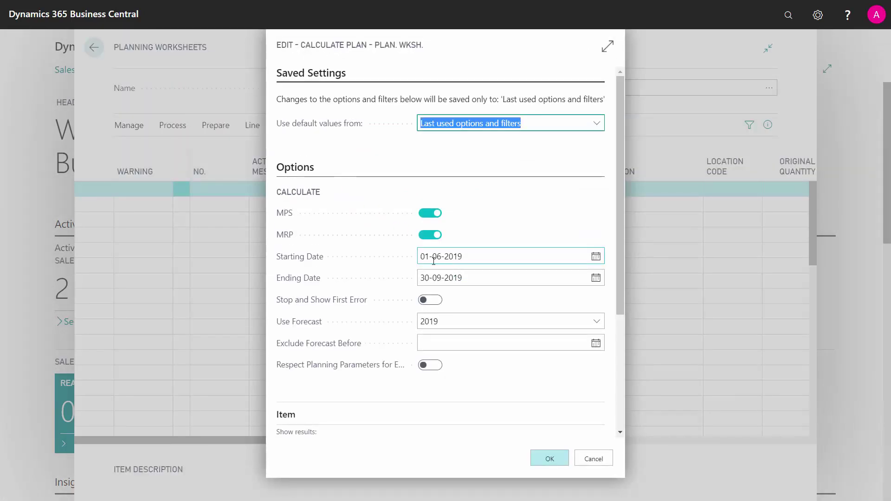
left_click(433, 260)
left_click_drag(527, 255, 398, 260)
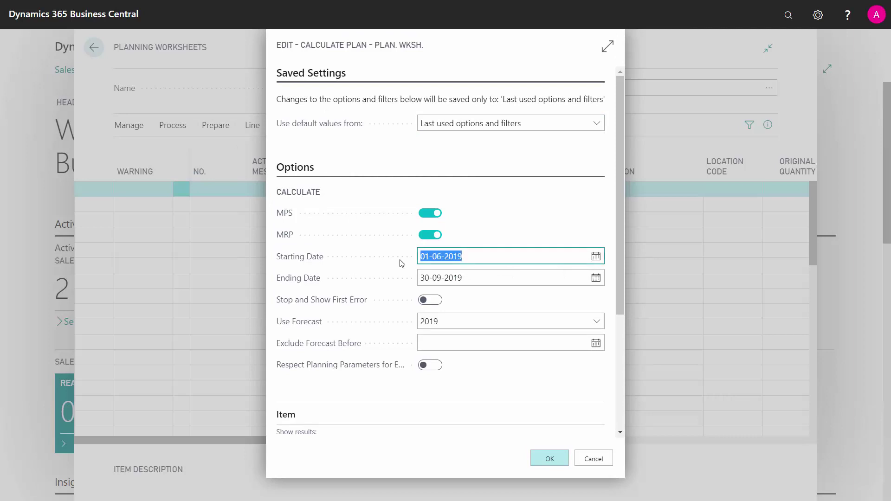
left_click(428, 274)
Step: Clear the Low-Level Code filter and run the plan calculation
scroll(618, 218, "down", 3)
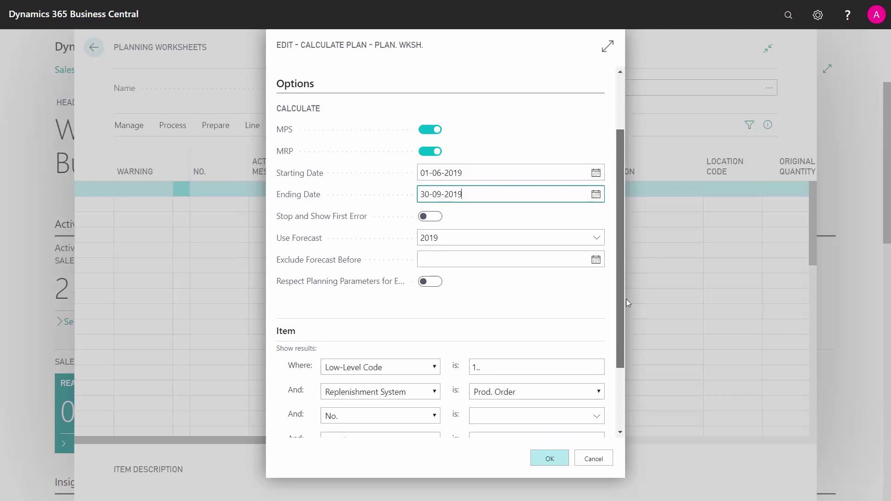
scroll(627, 312, "down", 3)
left_click(493, 275)
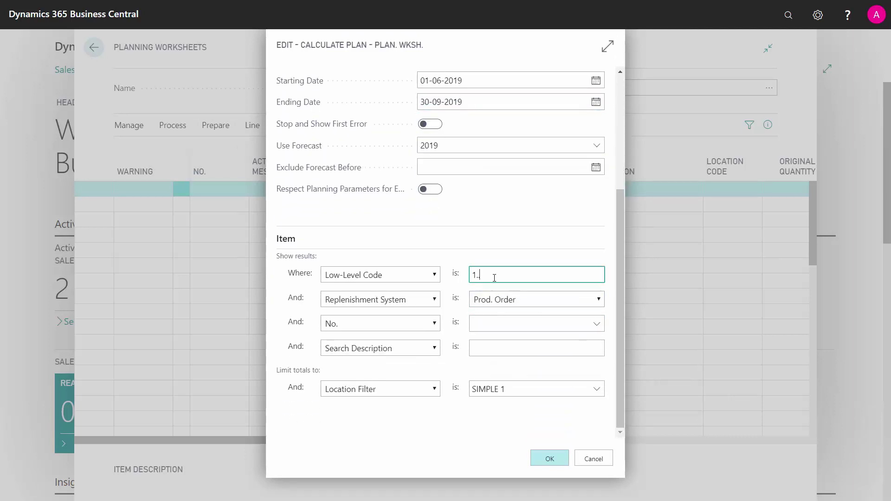
key("ctrl+a")
key("BackSpace")
key("Tab")
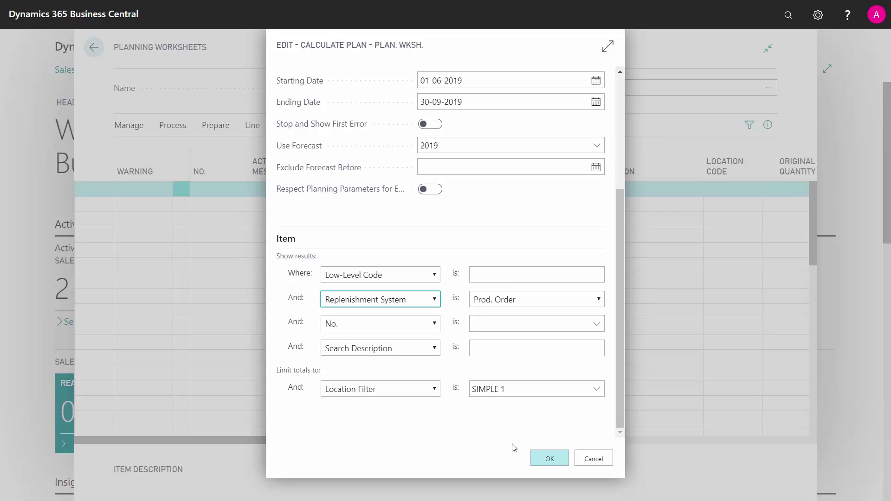
left_click(551, 457)
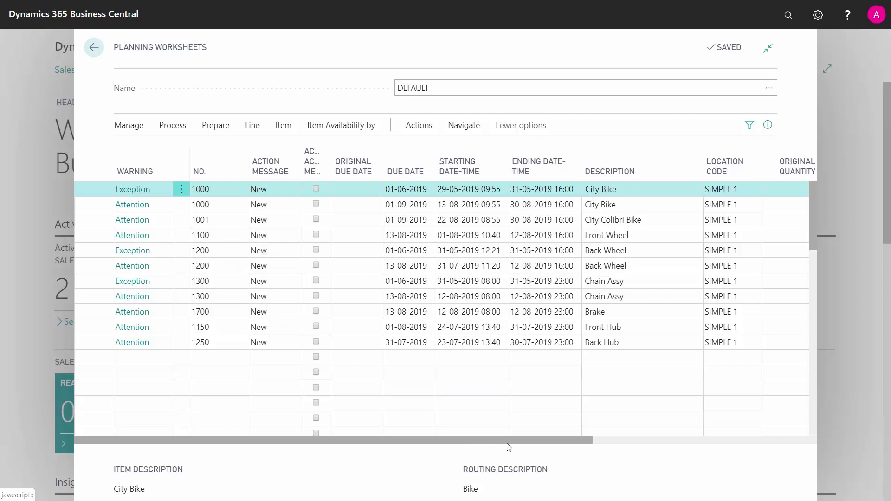
Step: Review the Quantity column of the eleven planning lines, including the Front and Back Wheel lines
scroll(579, 446, "right", 3)
left_click_drag(578, 443, 654, 441)
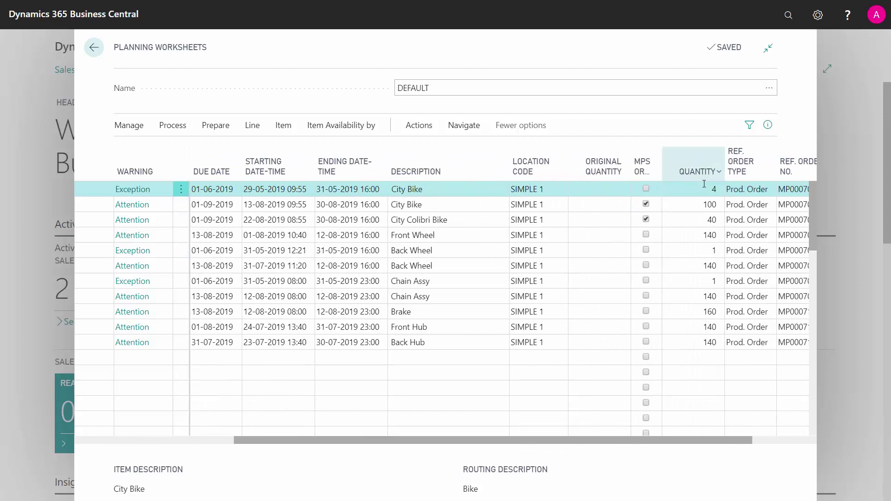
left_click(706, 263)
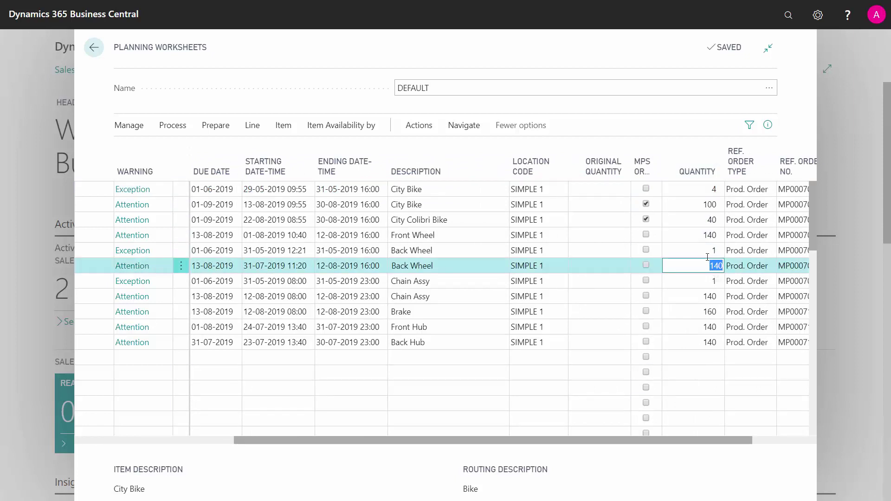
left_click(698, 236)
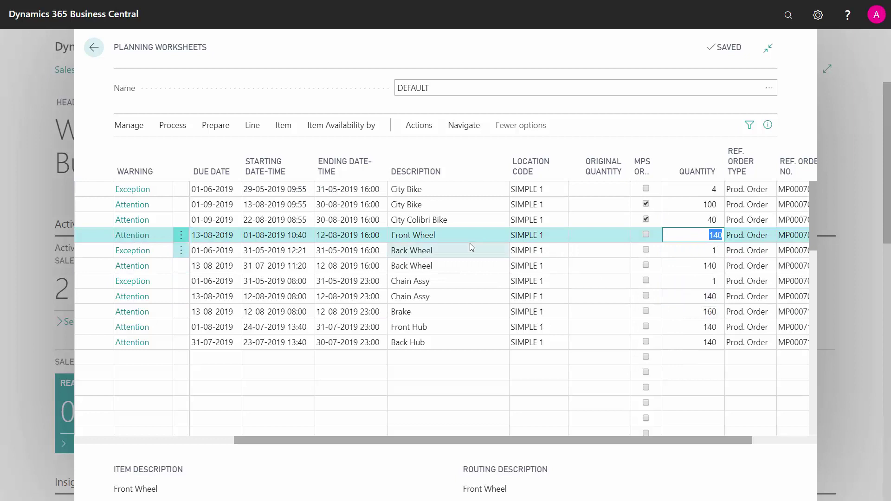
left_click_drag(333, 439, 134, 439)
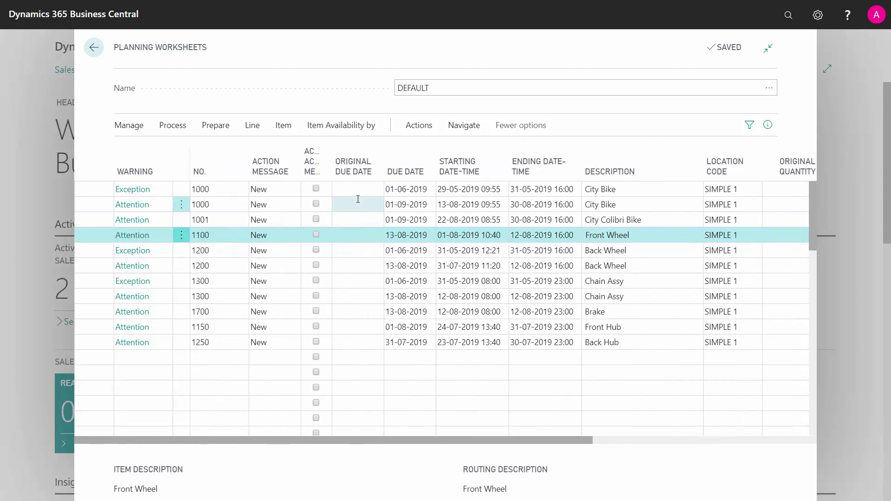
Step: Filter the worksheet lines to Low-Level Code 0
left_click(755, 130)
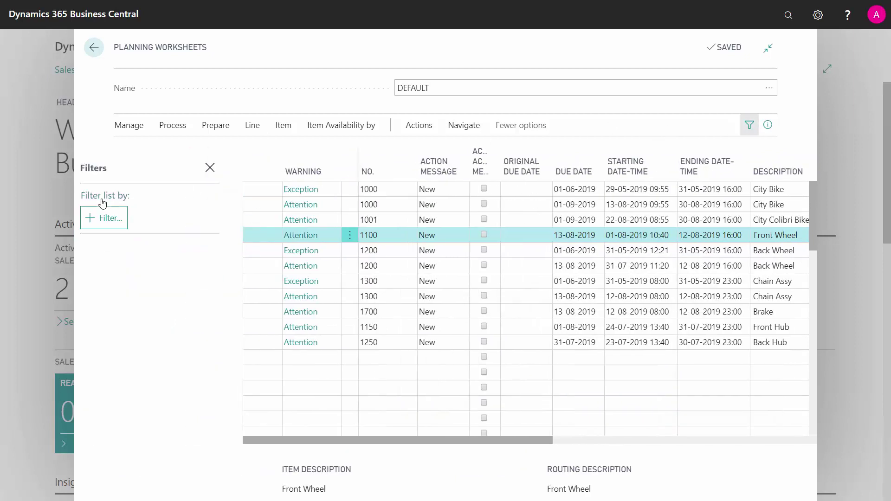
left_click(104, 218)
type("Low-Level Code")
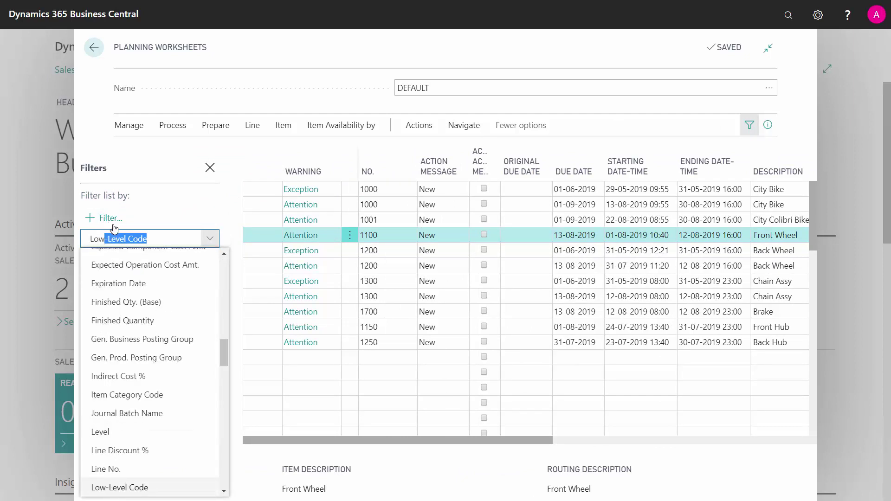
key("Return")
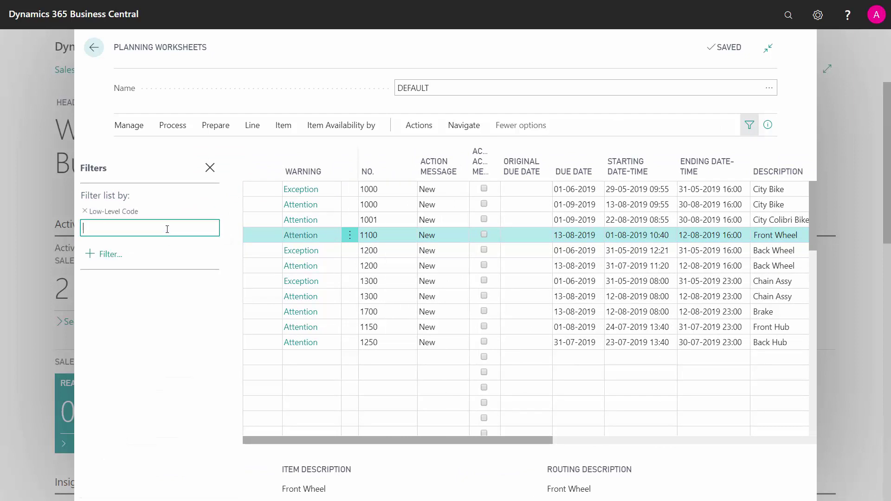
type("0")
key("Tab")
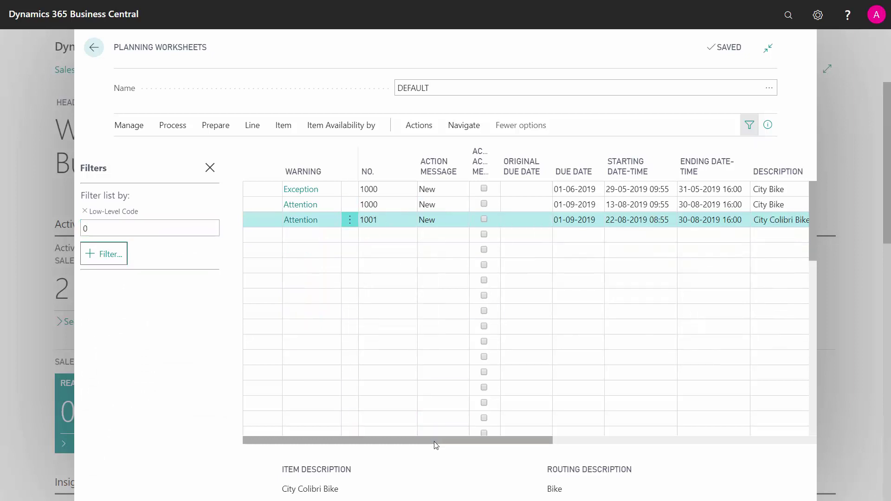
Step: Set the two City Bike quantities to 50 and 120 and City Colibri Bike to 50
left_click_drag(436, 441, 716, 427)
left_click(559, 192)
type("50")
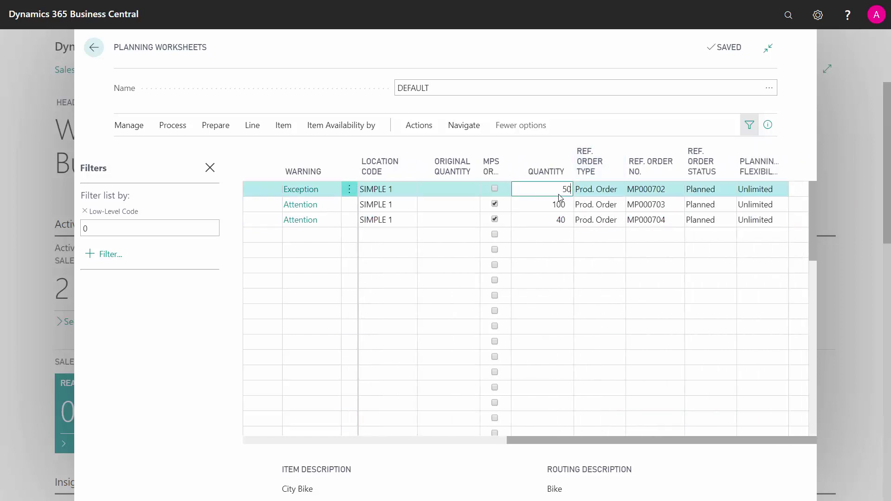
left_click(560, 208)
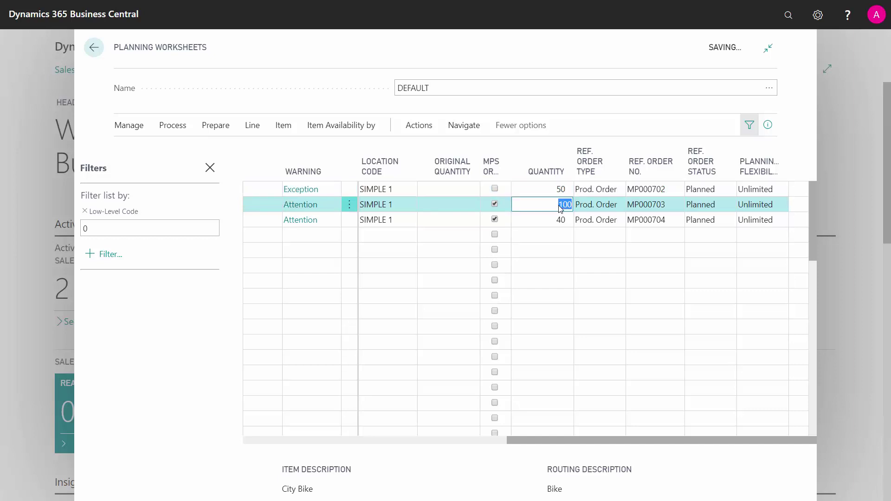
type("120")
key("Tab")
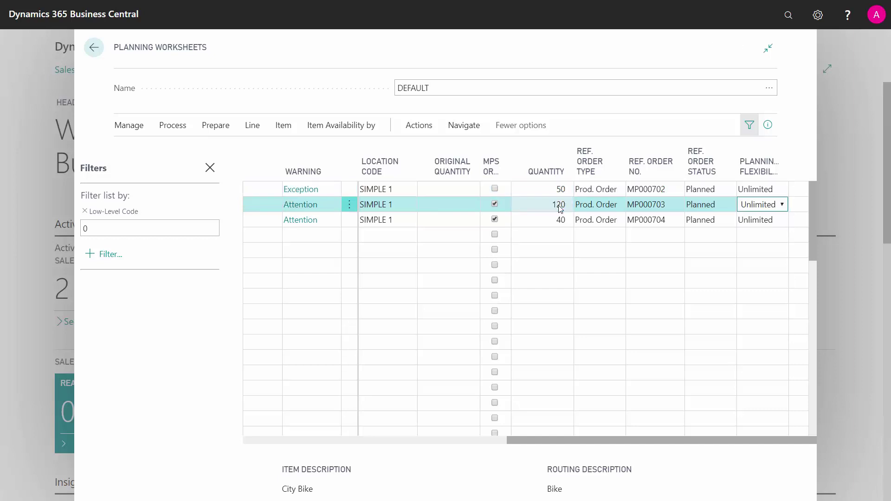
left_click(552, 226)
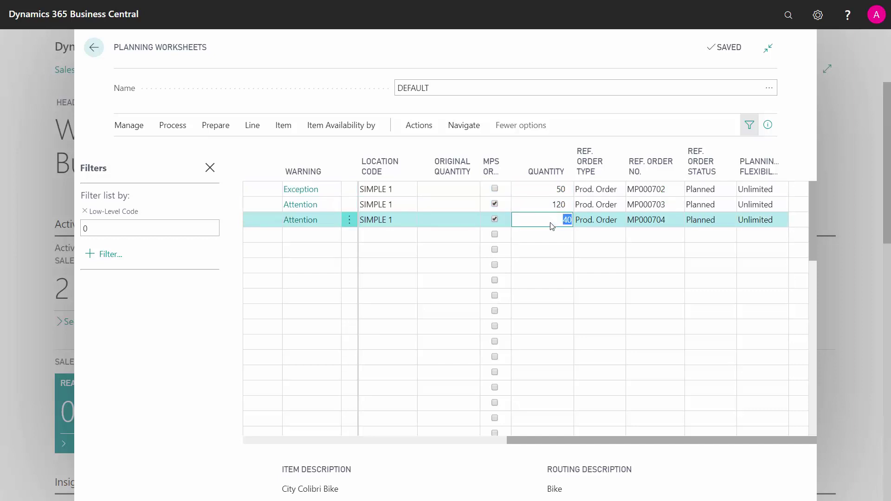
type("50")
key("Tab")
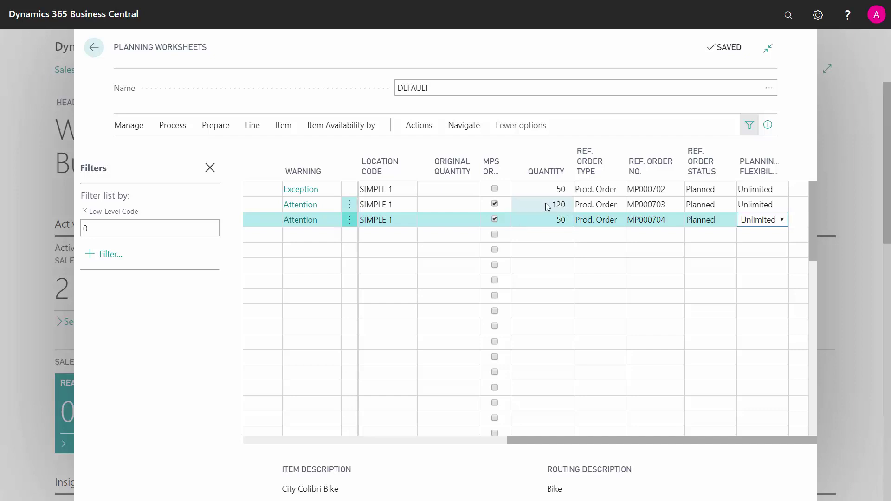
left_click(547, 206)
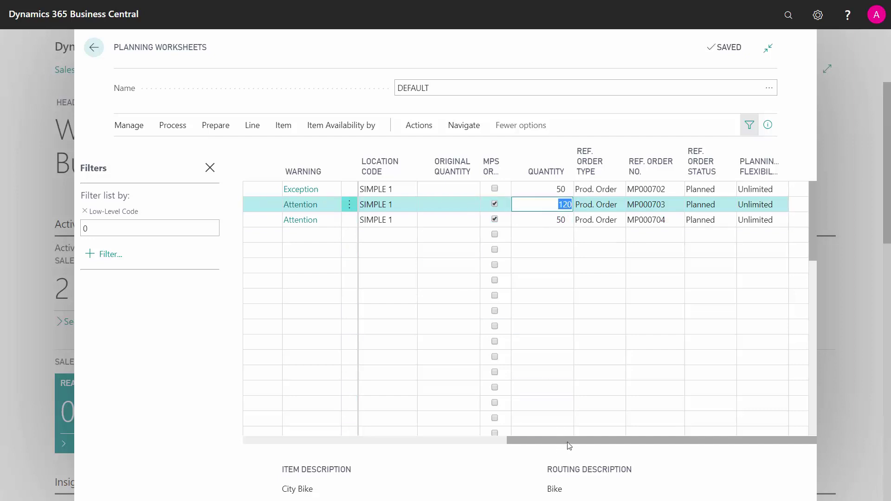
left_click_drag(568, 445, 355, 440)
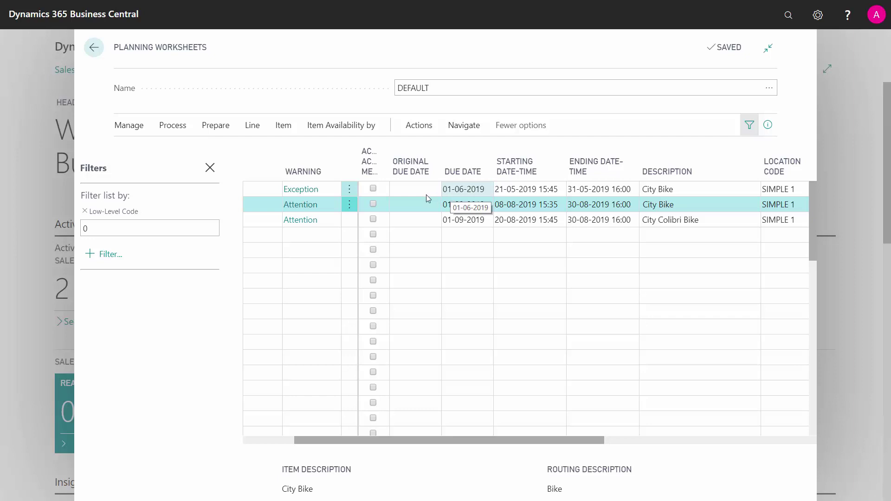
Step: Accept the action messages on the second City Bike and City Colibri Bike lines
left_click(374, 190)
left_click(374, 204)
left_click(374, 220)
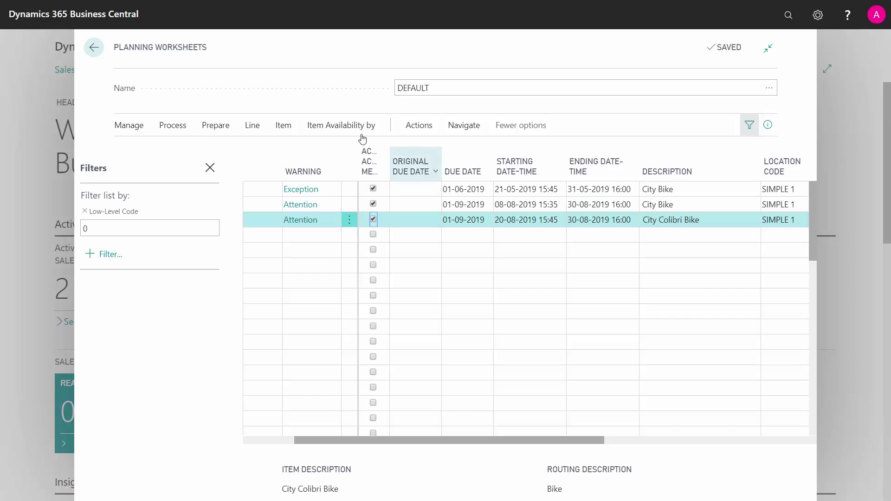
Step: Carry out the action messages as Firm Planned production orders
left_click(187, 132)
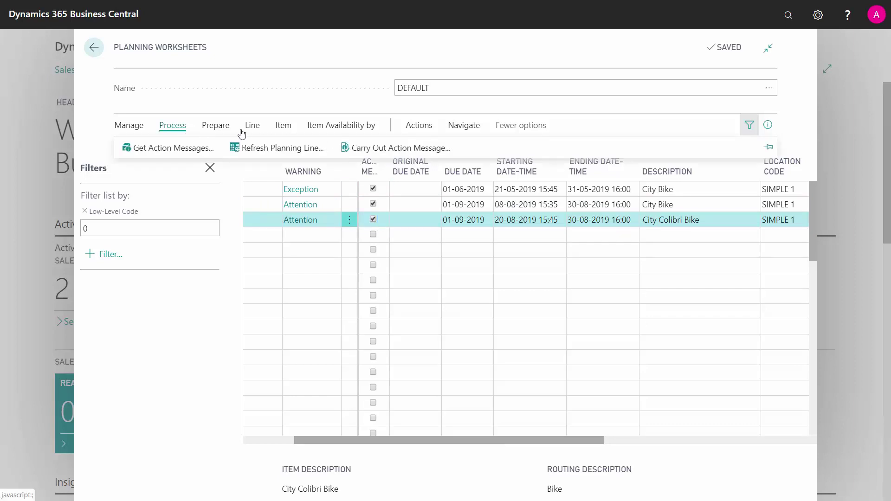
left_click(392, 149)
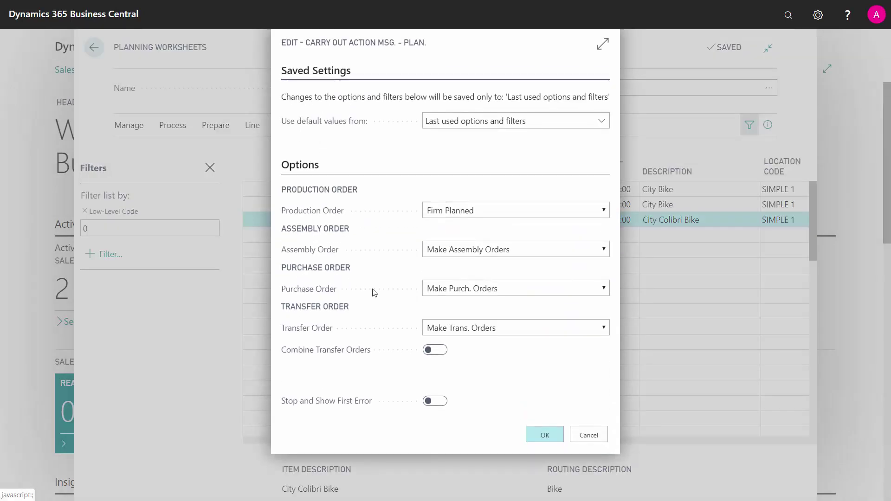
left_click(466, 212)
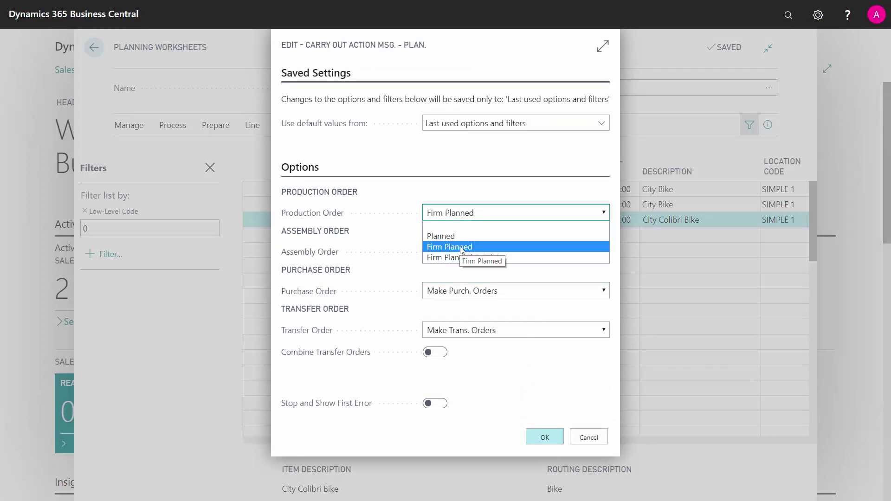
left_click(461, 247)
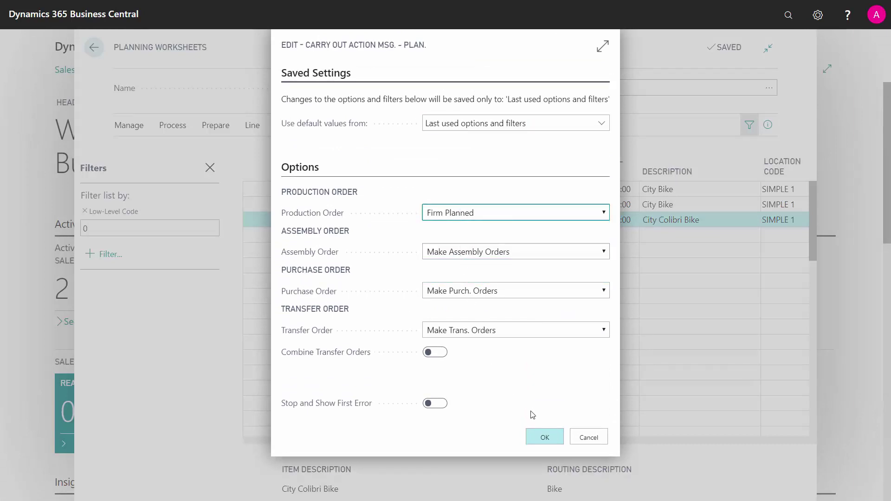
left_click(545, 439)
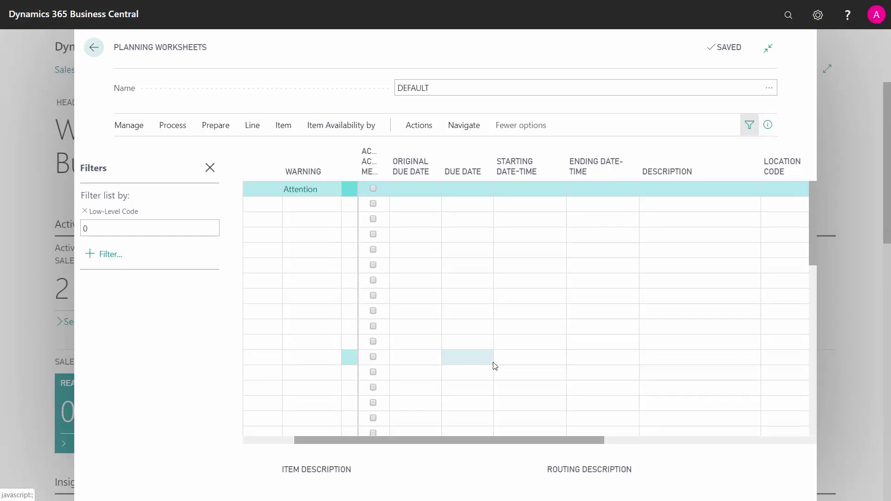
Step: Remove the Low-Level Code 0 filter to show all worksheet lines
left_click(90, 228)
key("BackSpace")
key("Tab")
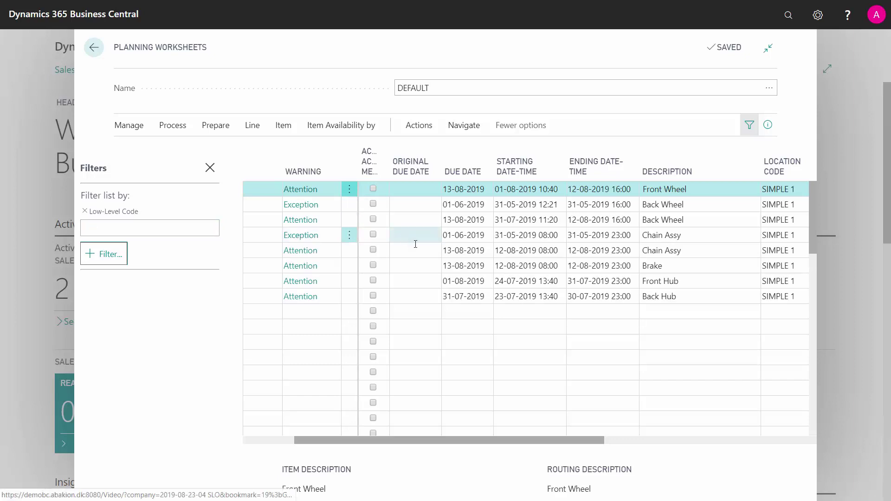
left_click(424, 363)
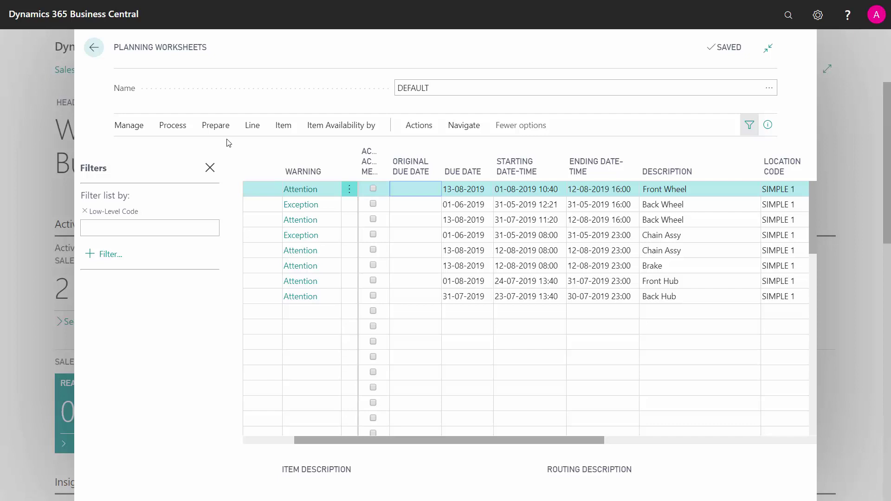
Step: Calculate a regenerative plan with the item filter Low-Level Code 1.
left_click(221, 134)
left_click(219, 147)
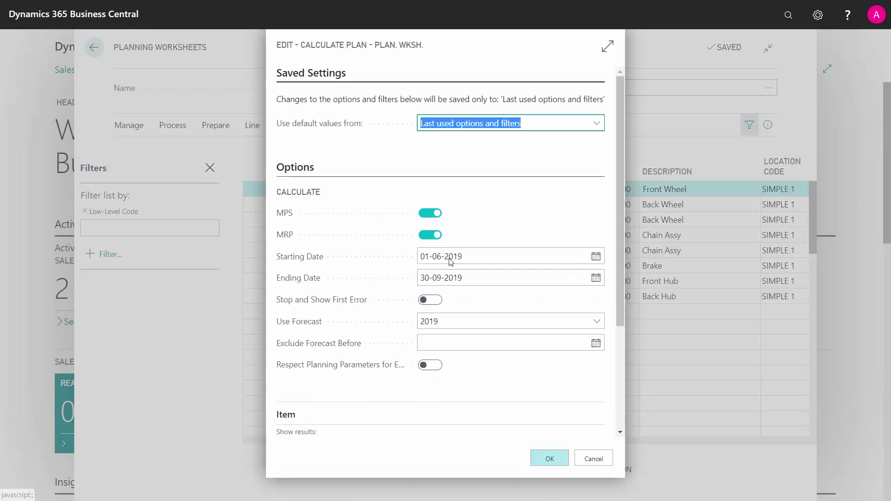
scroll(625, 258, "down", 3)
left_click(475, 316)
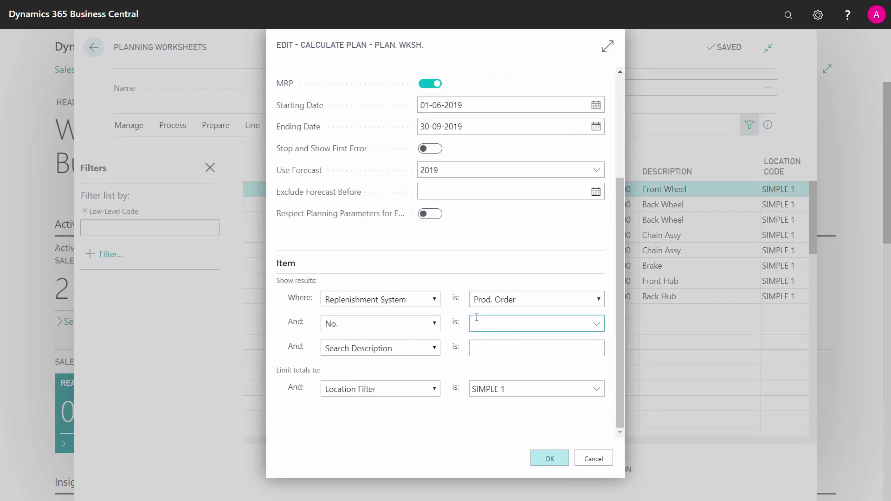
left_click(400, 324)
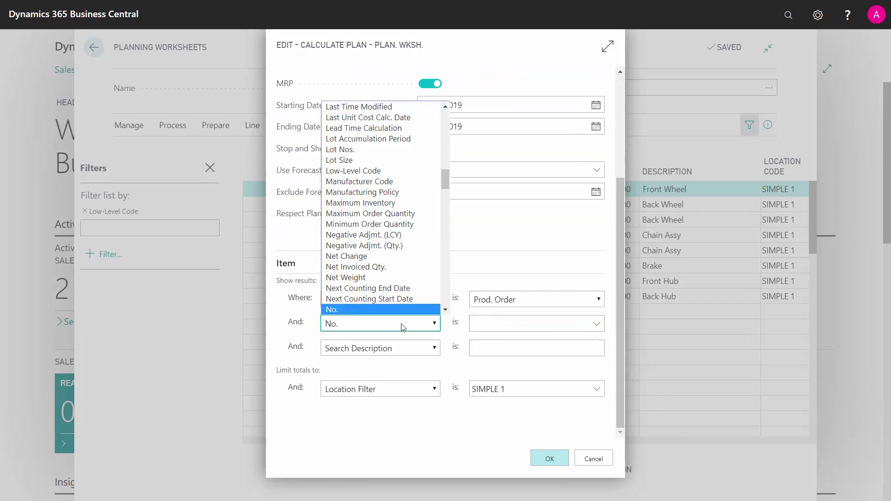
key("l")
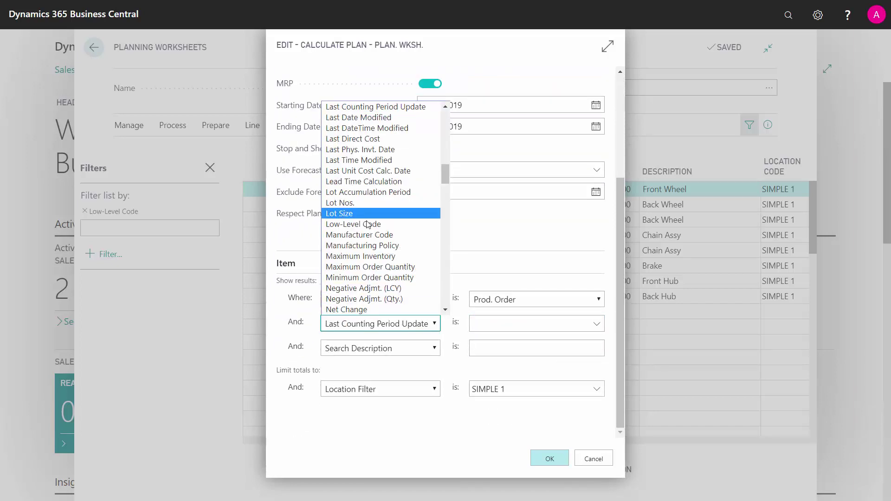
left_click(368, 224)
left_click(499, 323)
type("1..")
key("Tab")
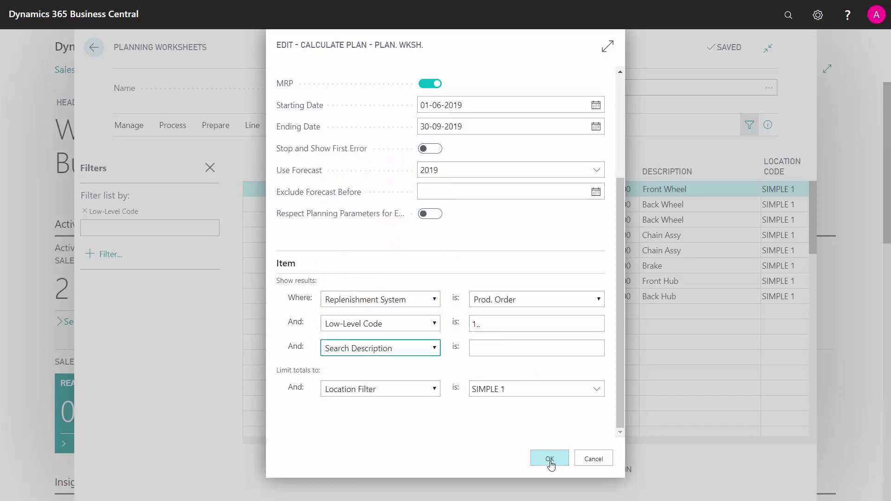
left_click(549, 459)
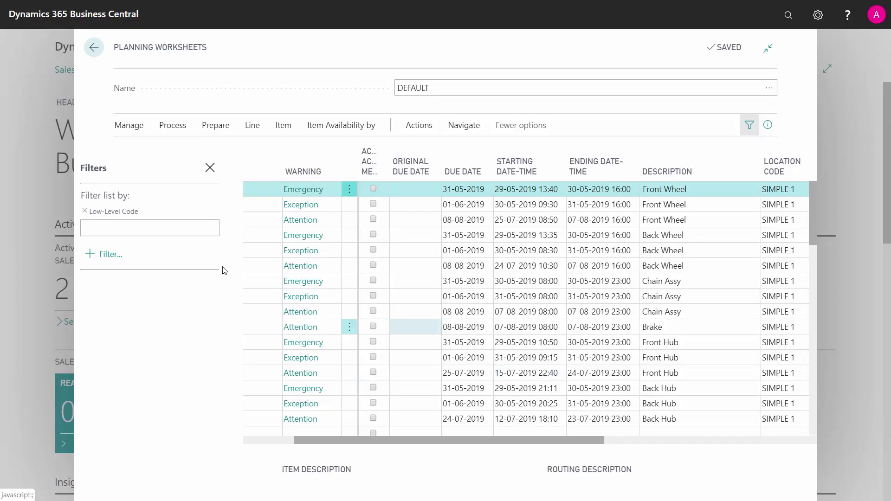
Step: Check the quantities and reference order columns of the new component lines
left_click(105, 229)
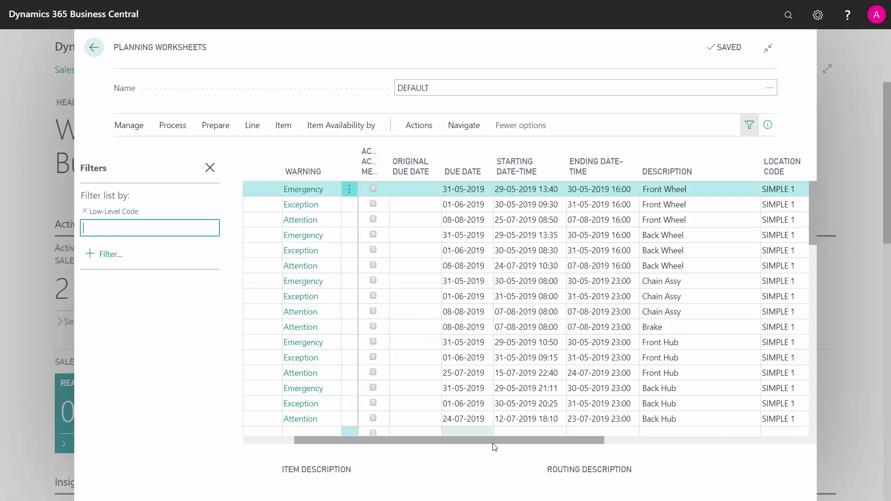
left_click_drag(493, 441, 710, 449)
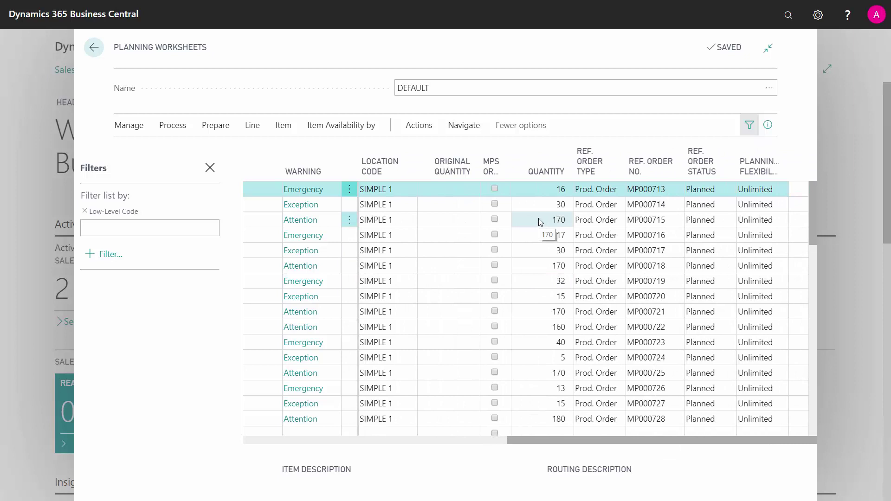
left_click_drag(545, 439, 304, 446)
Step: Filter the worksheet to Low-Level Code 1
left_click(109, 226)
type("1")
key("Tab")
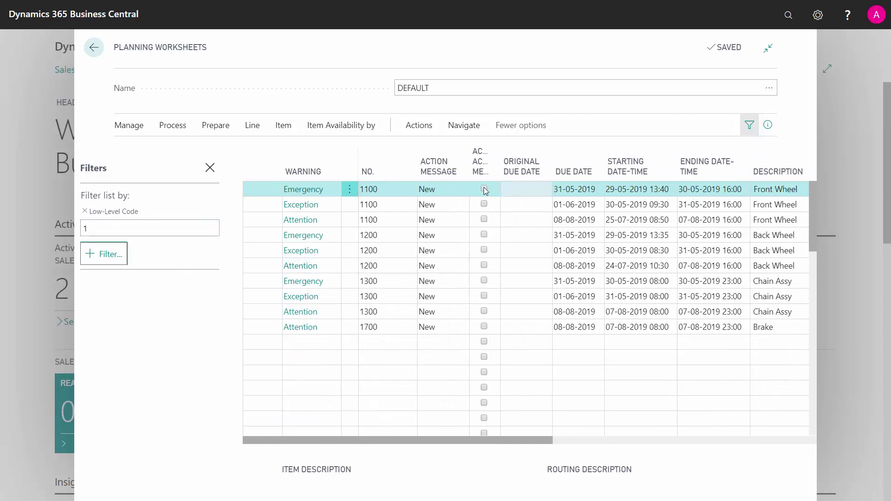
Step: Accept the action messages on all ten Front Wheel, Back Wheel, Chain Assy and Brake lines
left_click(484, 189)
left_click(484, 204)
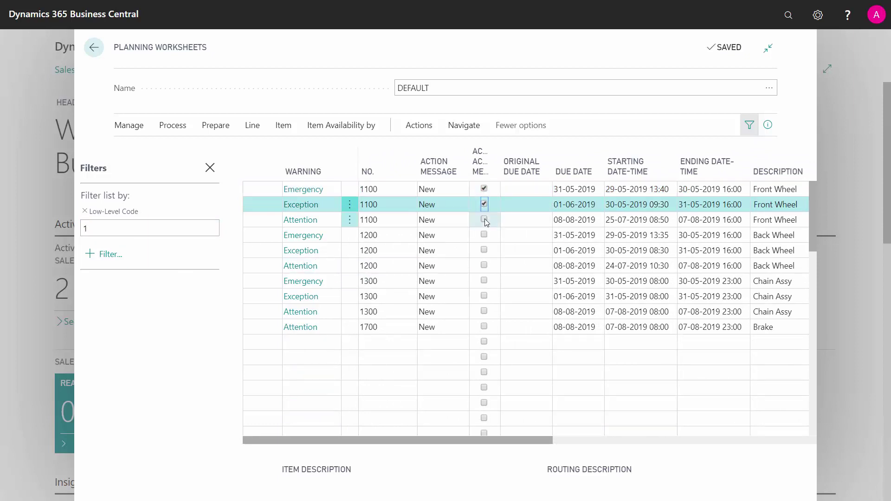
left_click(484, 219)
left_click(484, 234)
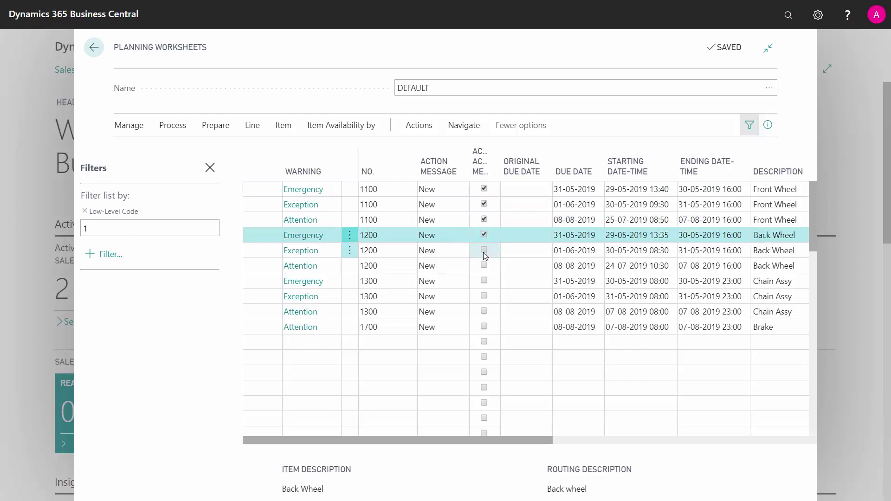
left_click(483, 252)
left_click(484, 267)
left_click(485, 282)
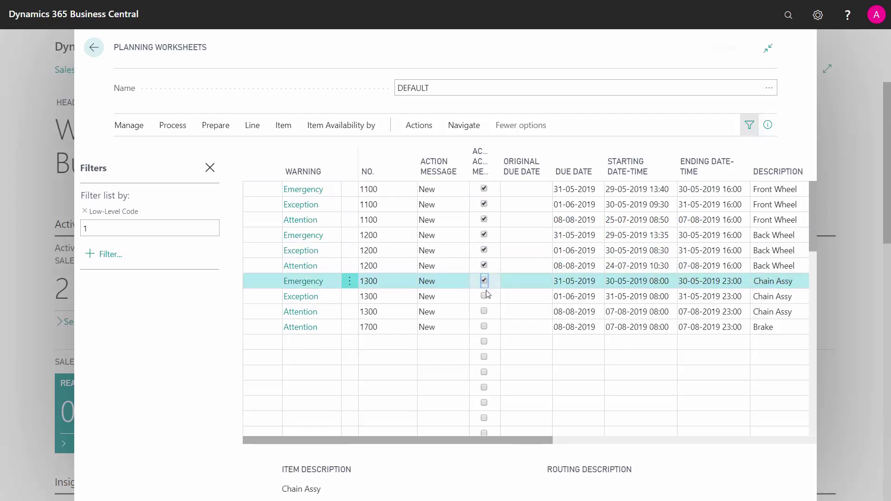
left_click(486, 296)
left_click(485, 310)
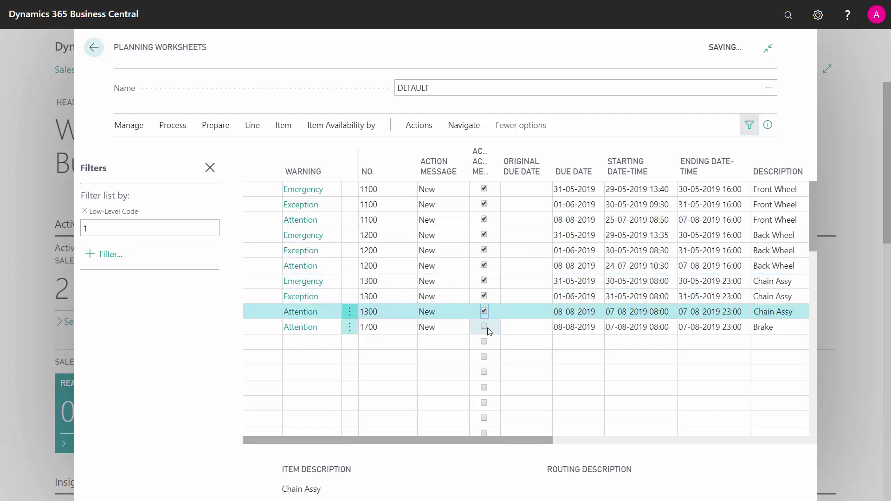
left_click(487, 329)
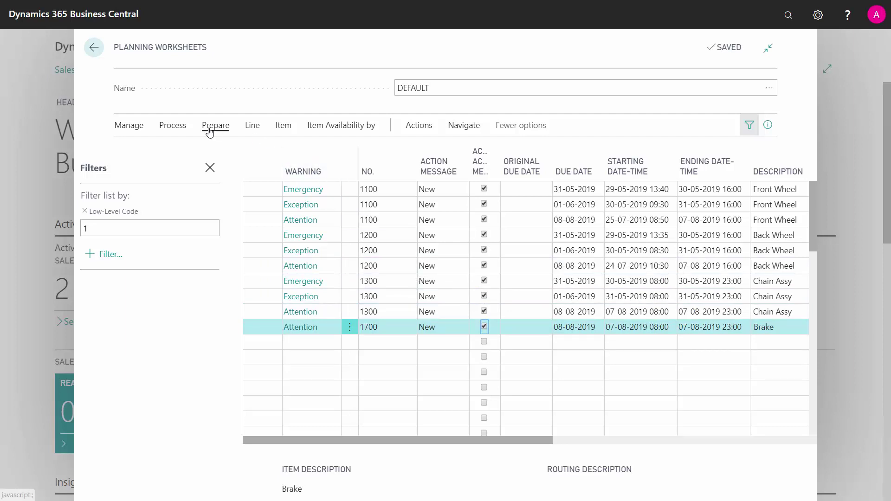
Step: Carry out the accepted level-1 action messages as firm planned production orders
left_click(180, 129)
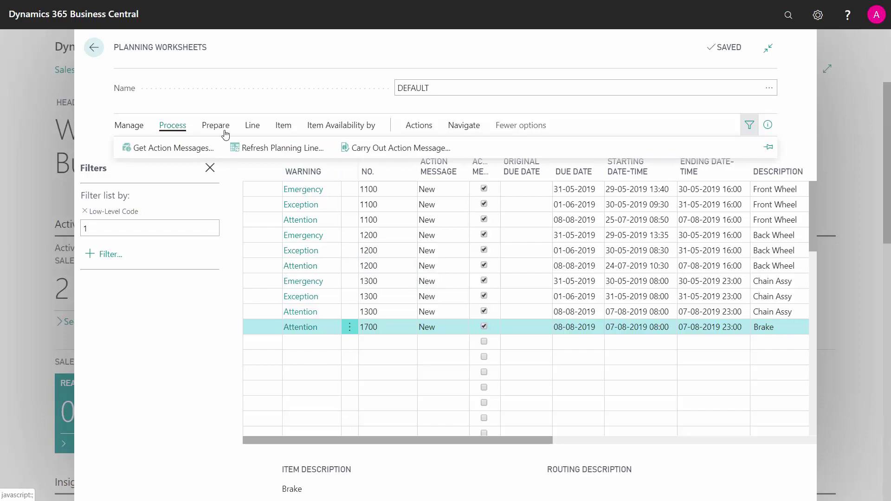
left_click(425, 148)
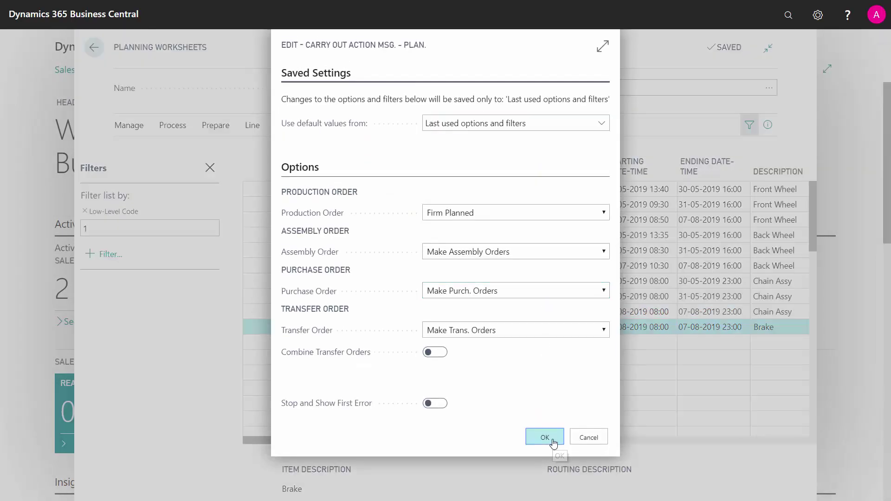
left_click(552, 441)
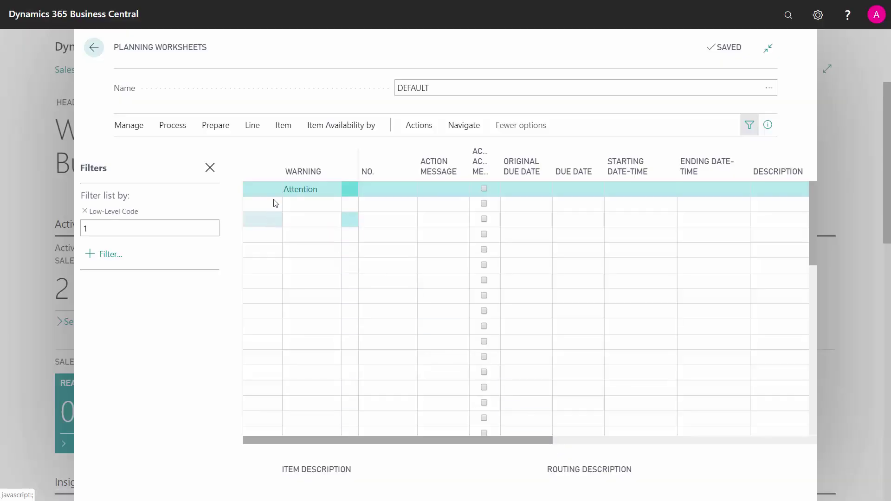
Step: Clear the Low-Level Code 1 filter from the worksheet
left_click(84, 227)
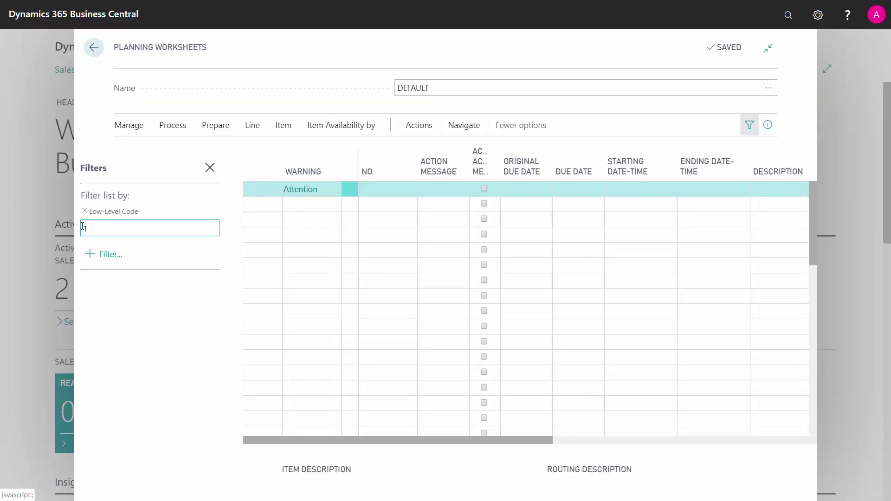
key("BackSpace")
key("Tab")
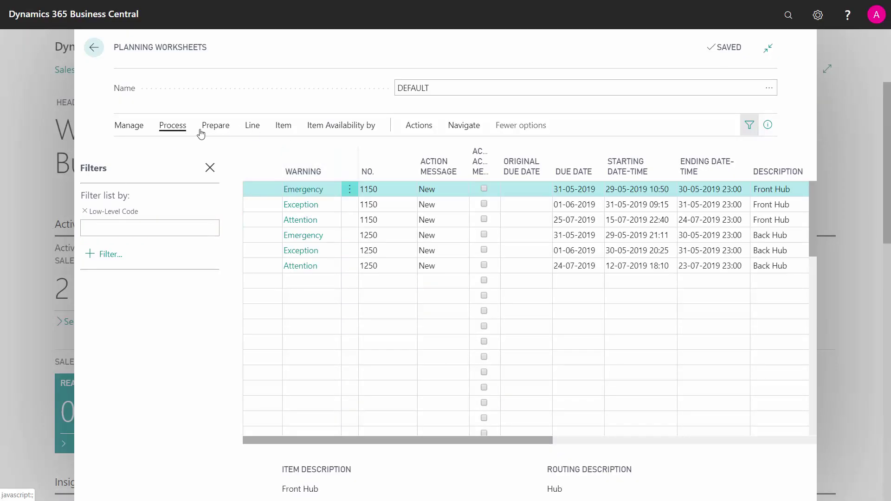
Step: Recalculate the regenerative plan with the Low-Level Code filter set to 2.
left_click(203, 132)
scroll(619, 322, "down", 3)
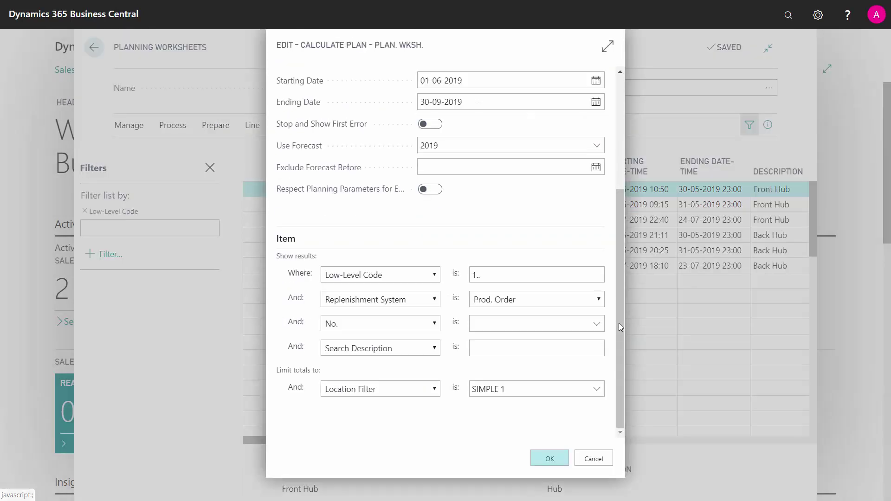
left_click(478, 279)
type("2..")
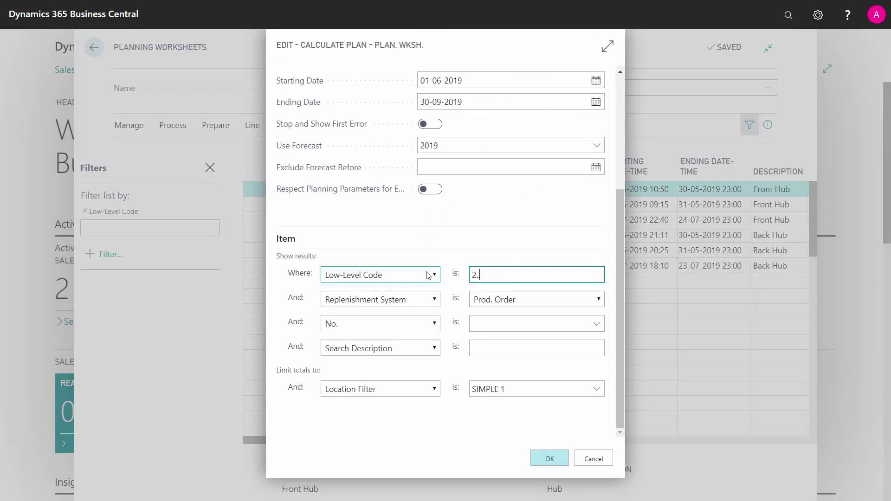
key("Tab")
left_click(548, 458)
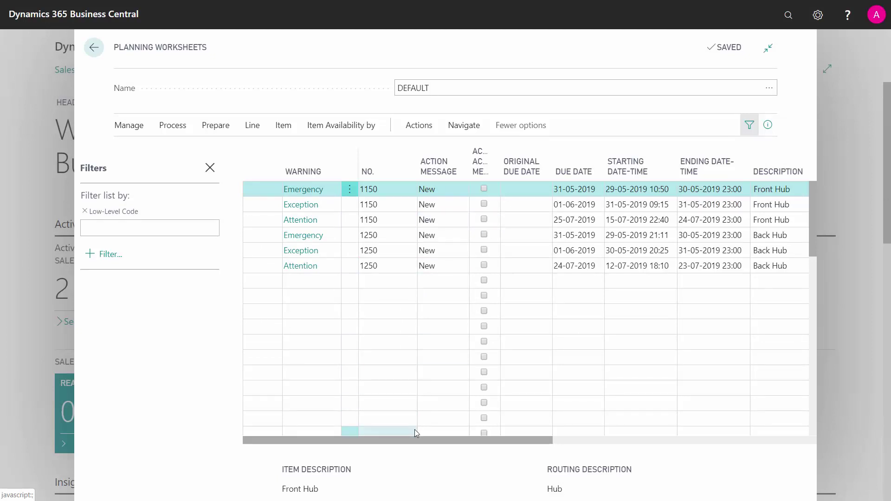
Step: Filter the planning worksheet to Low-Level Code 2
left_click(108, 228)
type("2")
key("Tab")
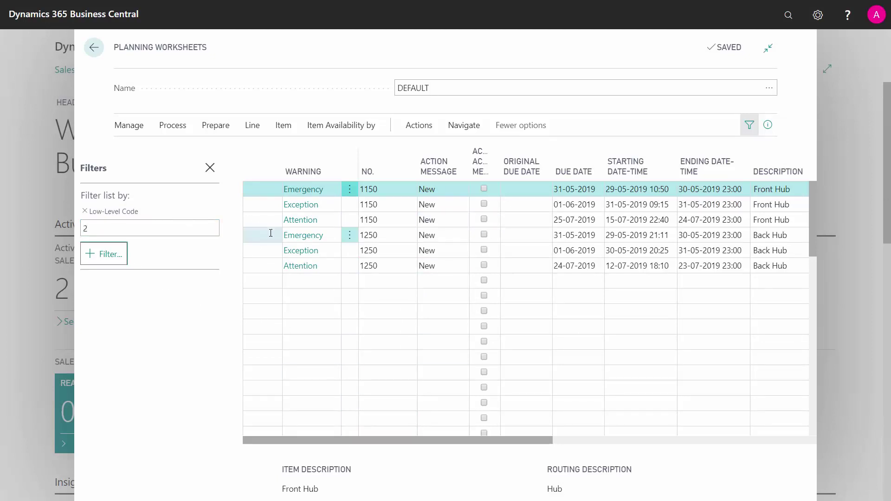
Step: Accept the action messages on the three 1150 lines and three 1250 lines
left_click(483, 188)
left_click(485, 205)
left_click(485, 204)
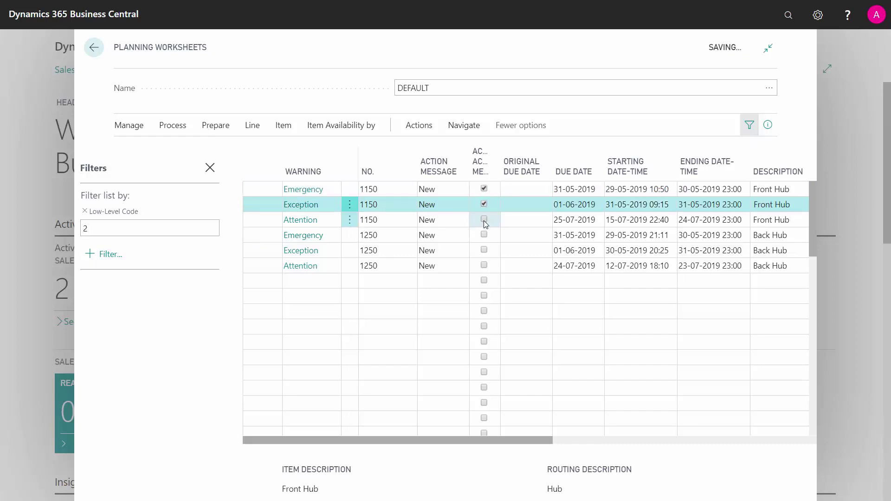
left_click(483, 220)
left_click(484, 235)
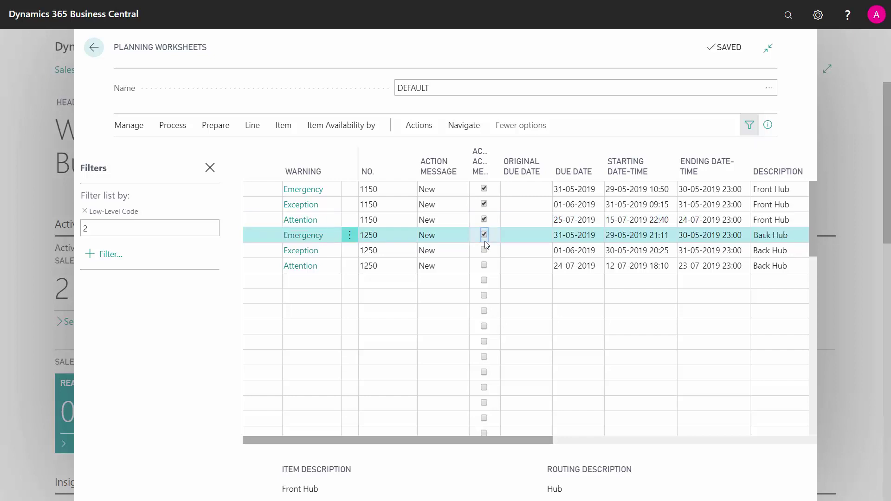
left_click(483, 250)
left_click(484, 266)
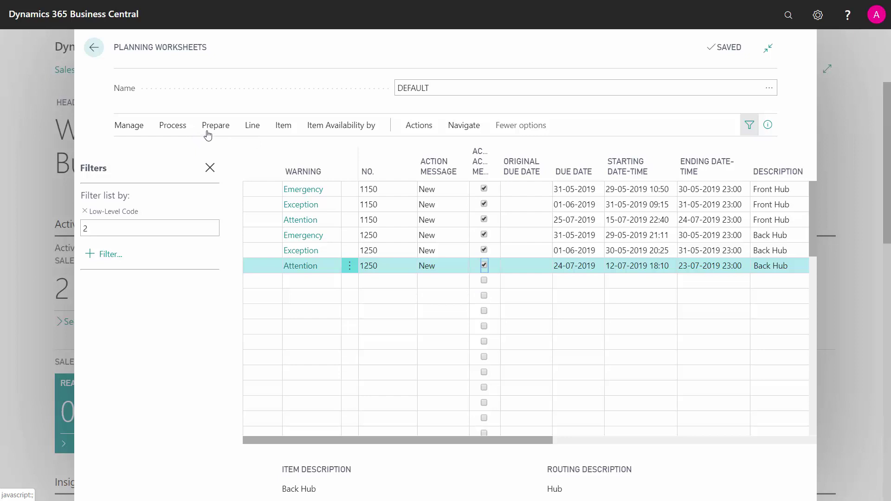
Step: Carry out the accepted action messages to create firm planned production orders
left_click(173, 126)
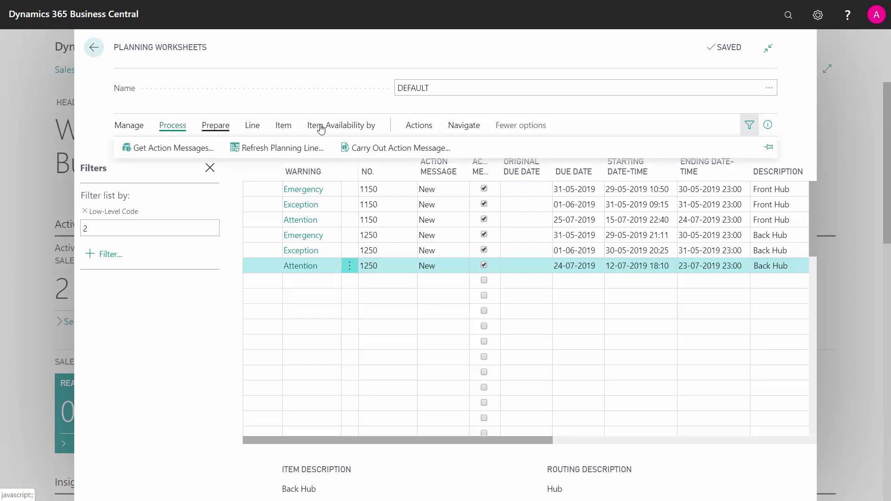
left_click(393, 148)
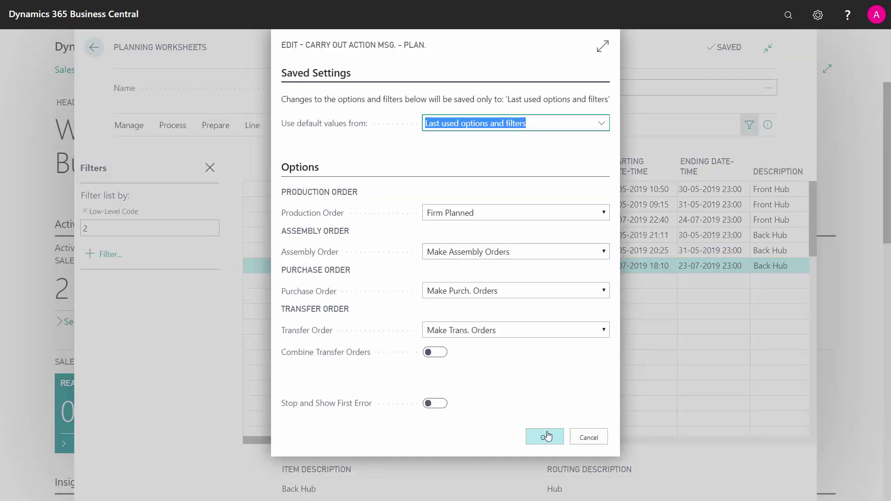
left_click(547, 436)
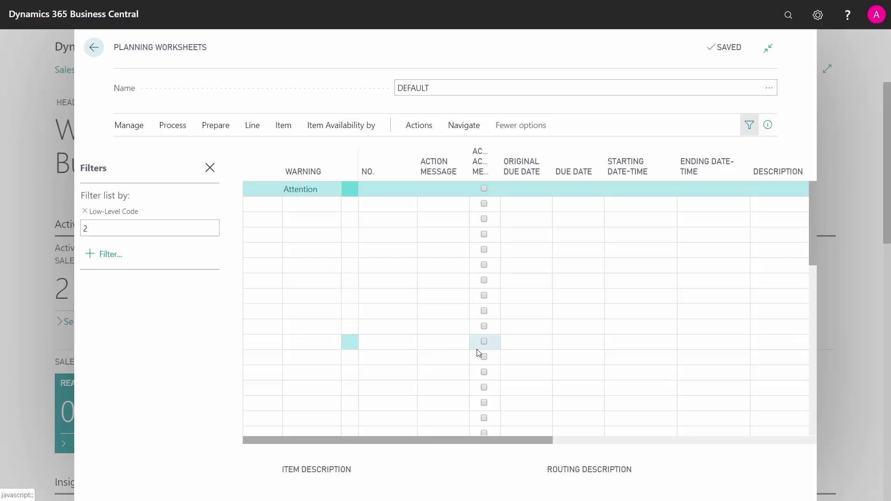
Step: Clear the Low-Level Code filter and close the Filters pane
left_click(84, 228)
key("Tab")
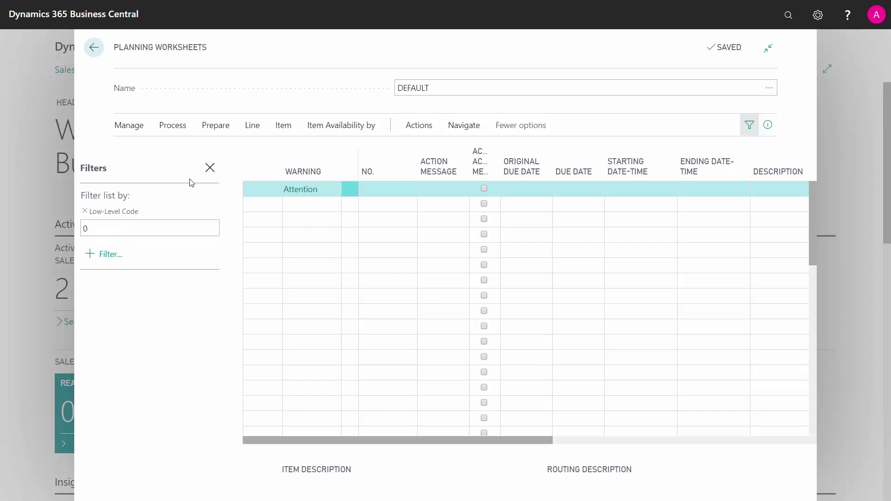
left_click(212, 170)
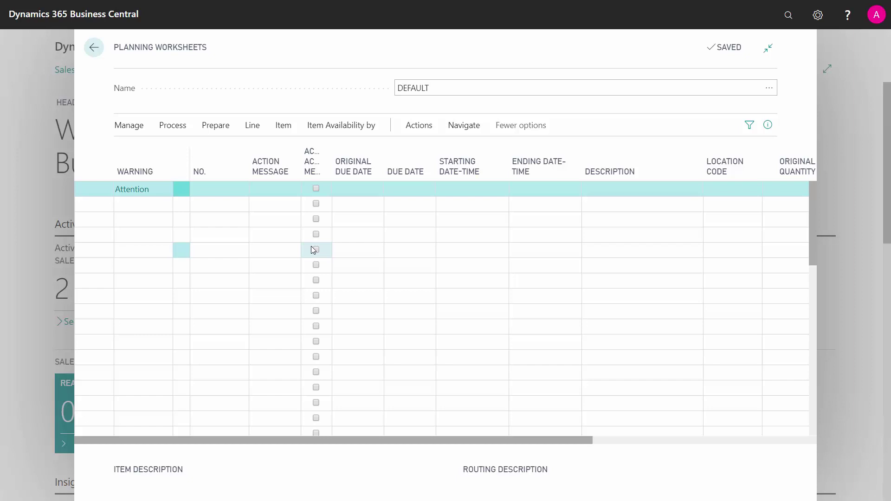
Step: Run Calculate Regenerative Plan with Low-Level Code cleared and Replenishment System set to Purchase
left_click(170, 130)
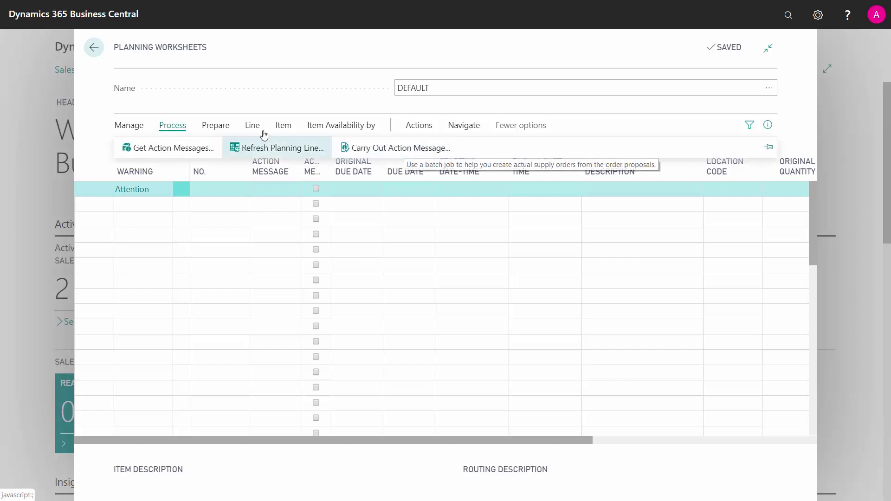
left_click(224, 130)
left_click(212, 149)
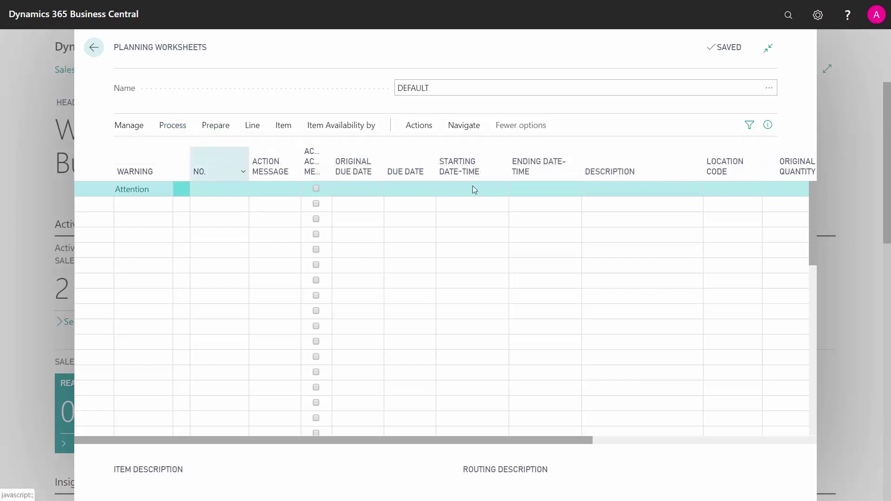
scroll(620, 297, "down", 4)
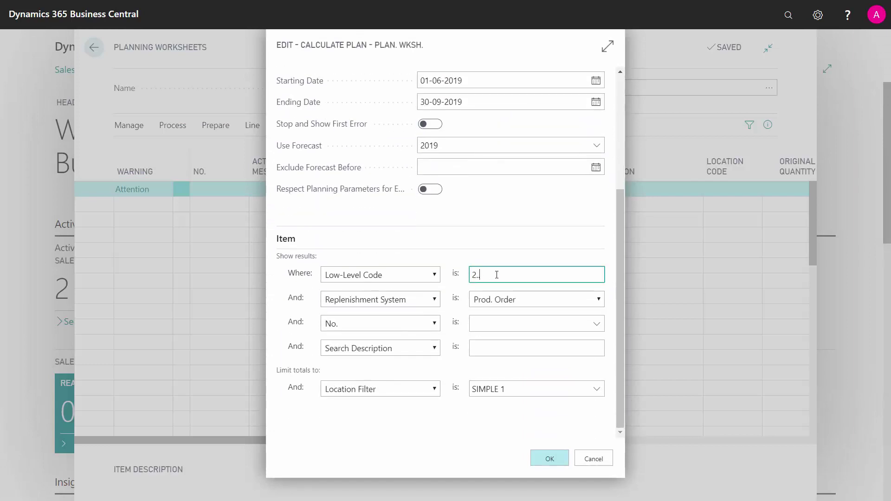
left_click_drag(583, 274, 459, 282)
key("Delete")
key("Tab")
left_click(523, 301)
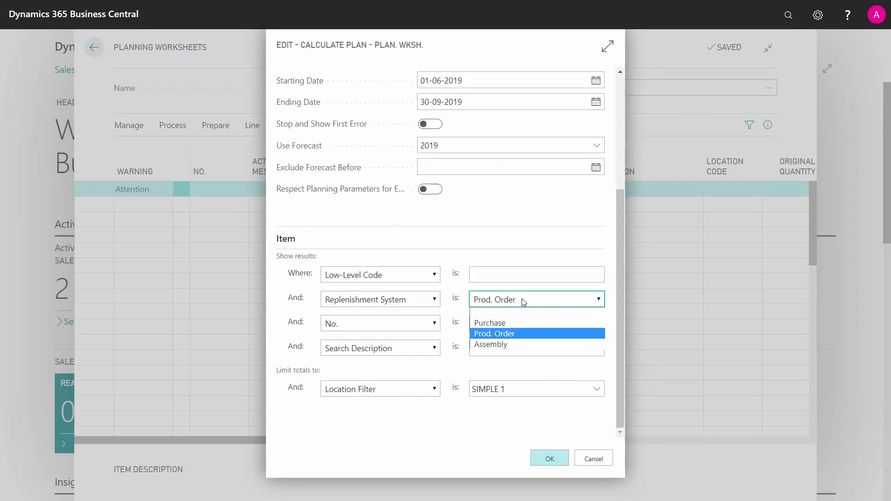
left_click(498, 322)
left_click(549, 458)
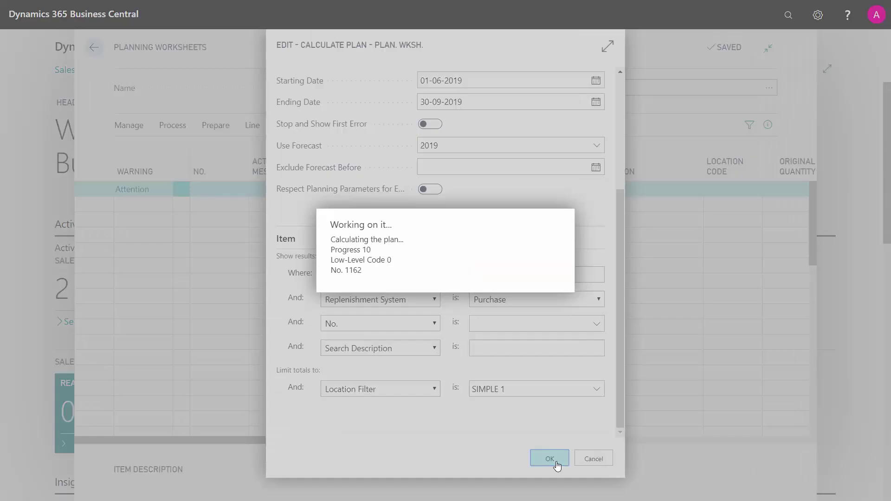